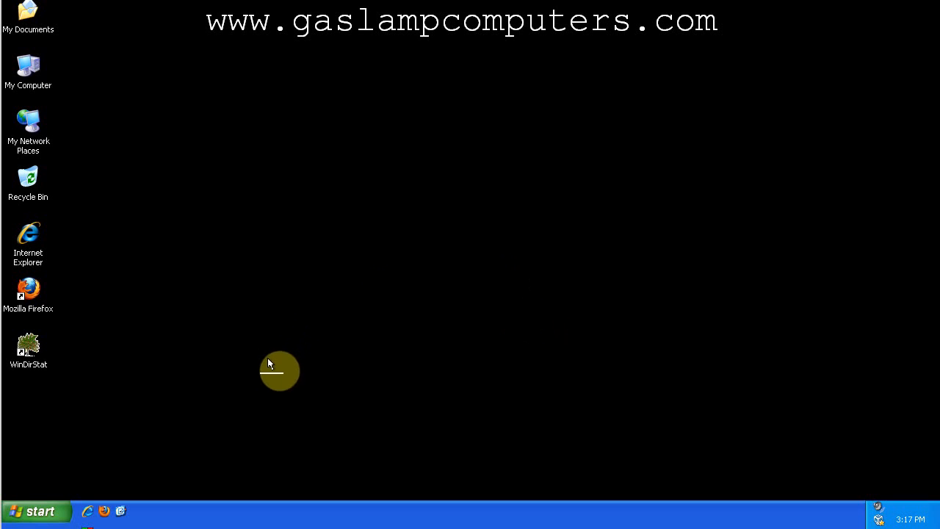
Launch Windows Defender and open its Software Explorer for the startup programs.
{"action": "left_click", "coordinate": [59, 510]}
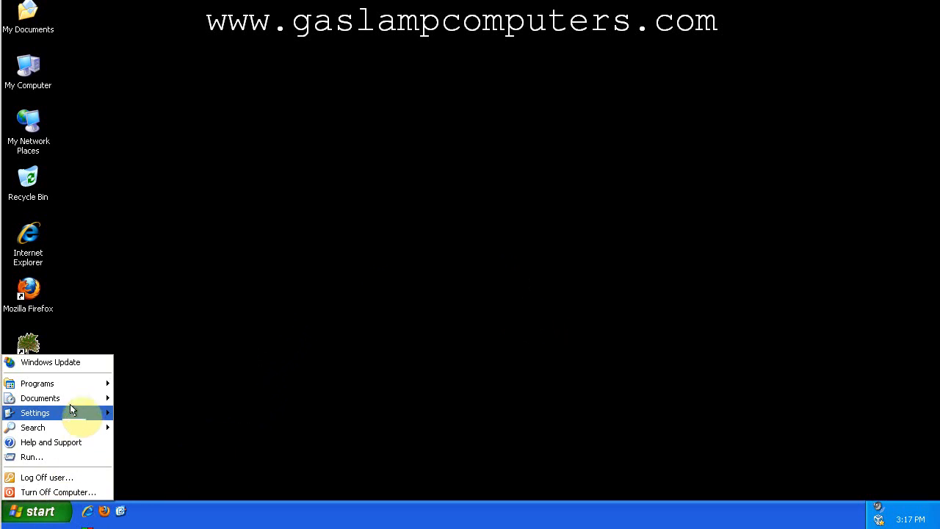
{"action": "mouse_move", "coordinate": [86, 382]}
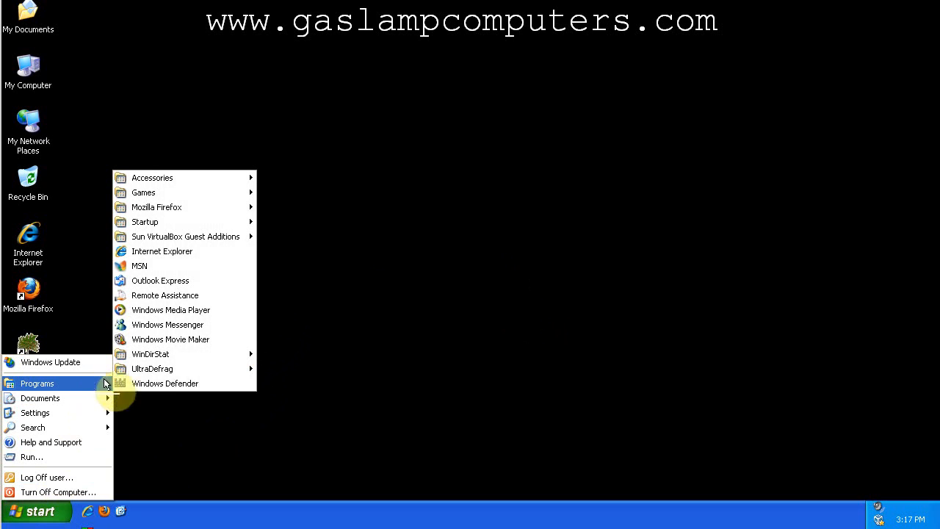
{"action": "left_click", "coordinate": [223, 384]}
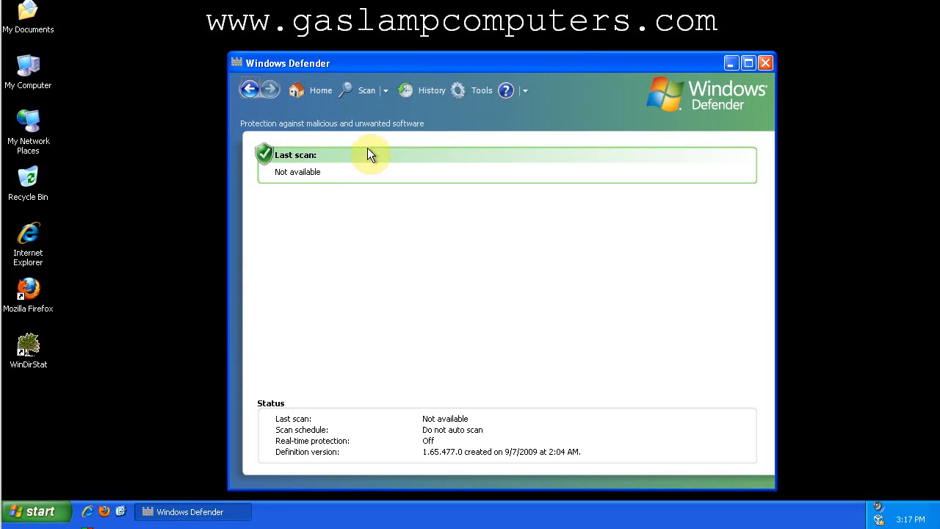
{"action": "left_click", "coordinate": [479, 91]}
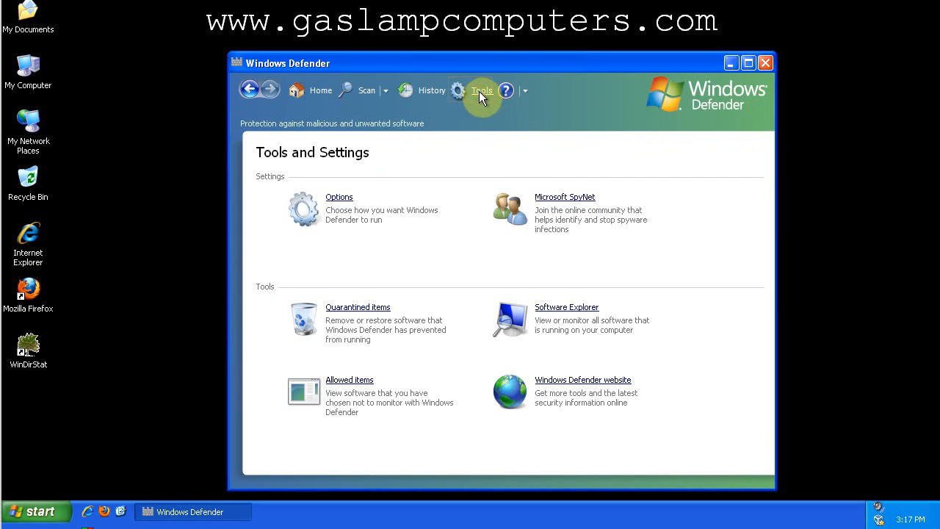
{"action": "left_click", "coordinate": [554, 307]}
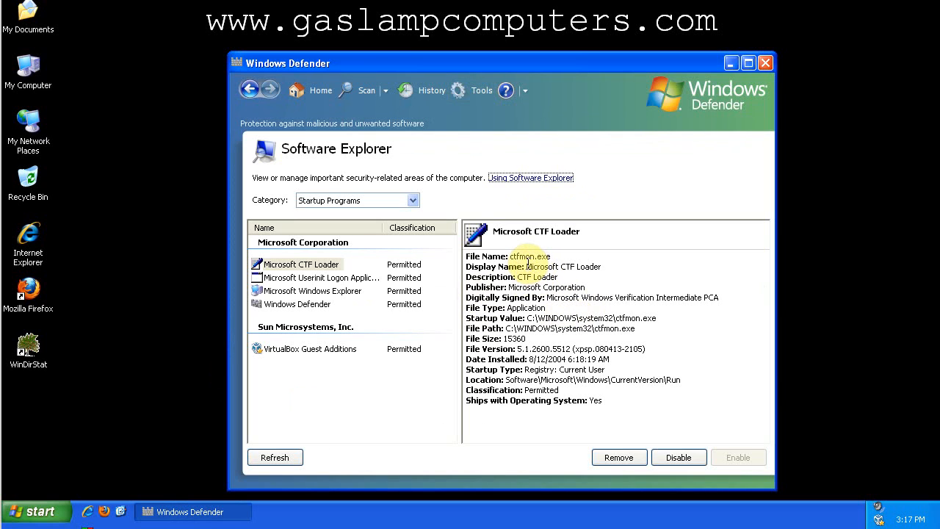
View the Microsoft Windows Explorer startup entry's details and highlight its Ships with Operating System line.
{"action": "mouse_move", "coordinate": [601, 59]}
{"action": "left_mouse_down"}
{"action": "mouse_move", "coordinate": [645, 46]}
{"action": "mouse_move", "coordinate": [596, 59]}
{"action": "left_mouse_up"}
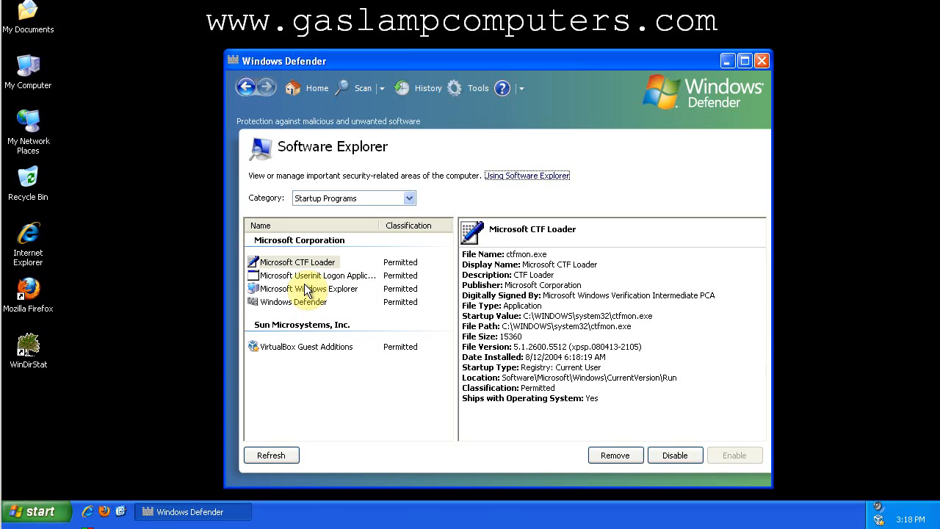
{"action": "left_click", "coordinate": [333, 287]}
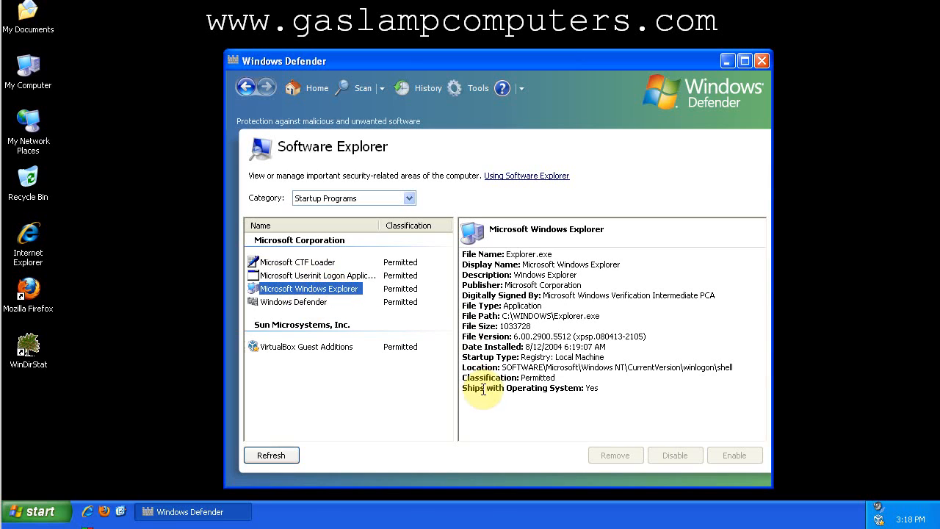
{"action": "left_click_drag", "start_coordinate": [613, 387], "coordinate": [456, 386]}
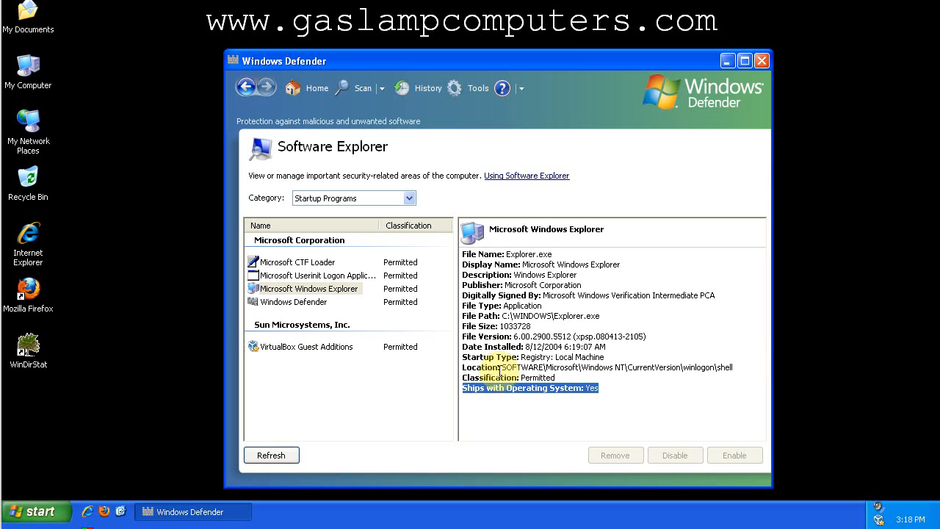
Disable the Windows Defender entry among the startup programs and confirm the change.
{"action": "left_click", "coordinate": [285, 306]}
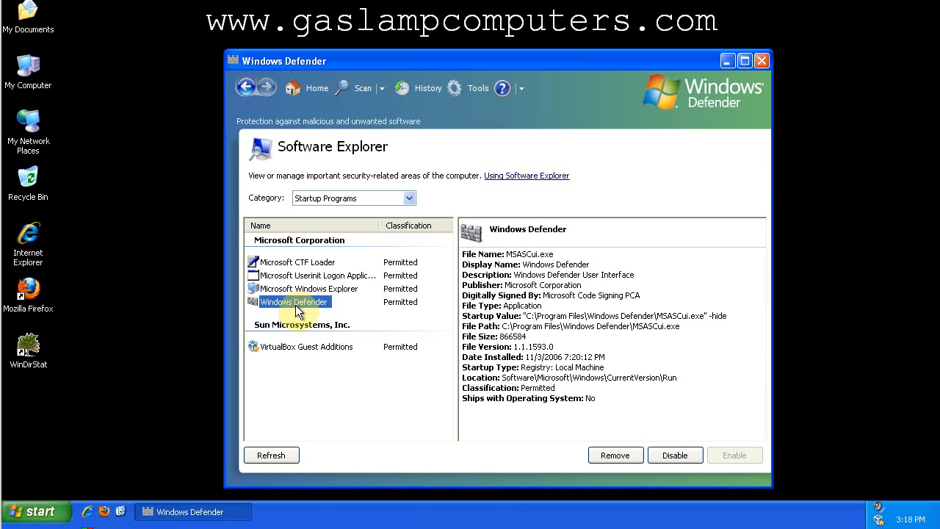
{"action": "left_click", "coordinate": [675, 455]}
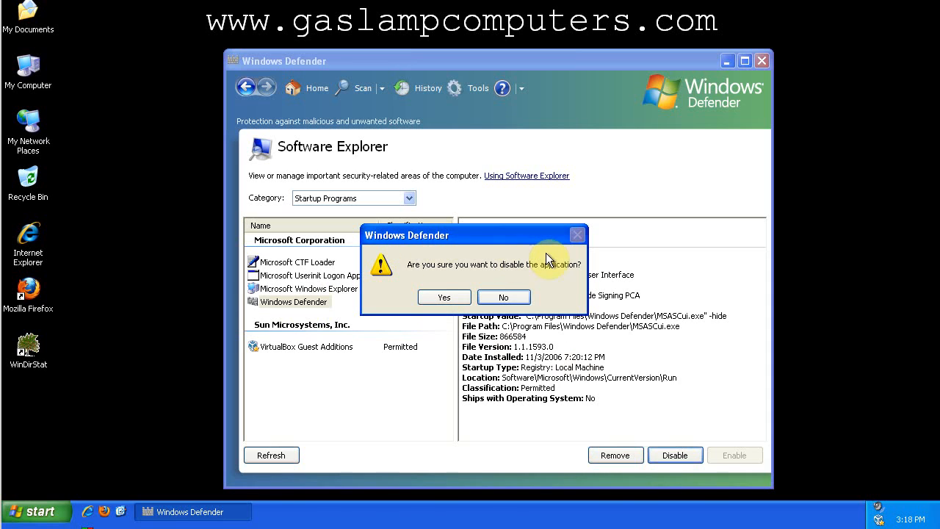
{"action": "left_click", "coordinate": [451, 296]}
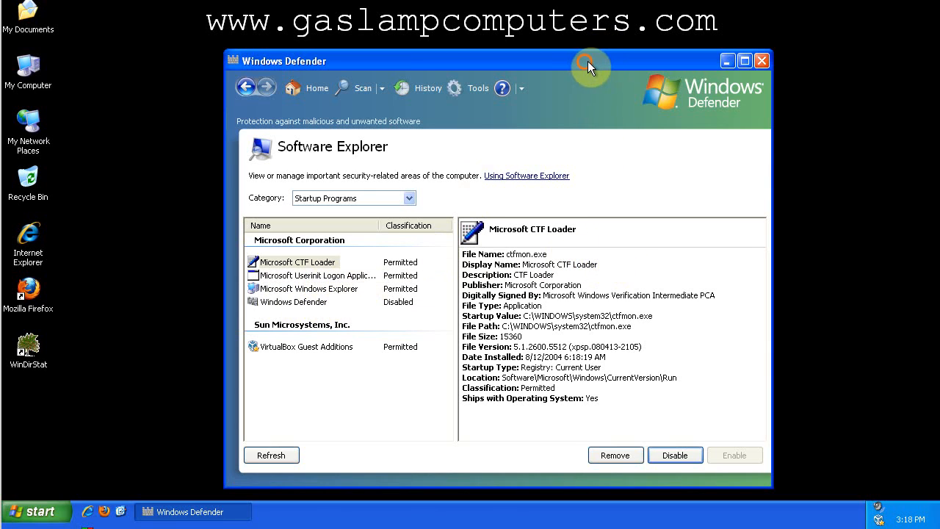
{"action": "left_click_drag", "start_coordinate": [587, 61], "coordinate": [588, 59]}
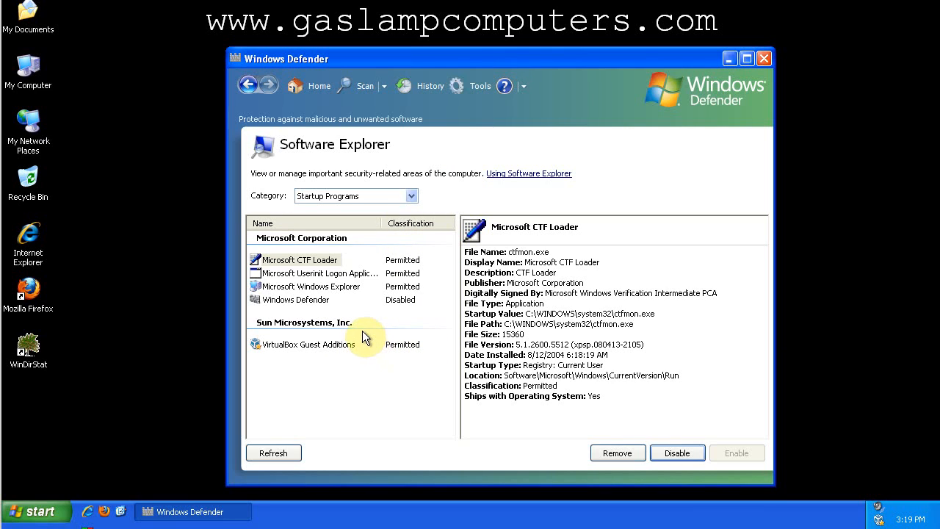
Open the Windows Defender options and toggle automatic scanning of the computer, leaving it off.
{"action": "left_click", "coordinate": [478, 85]}
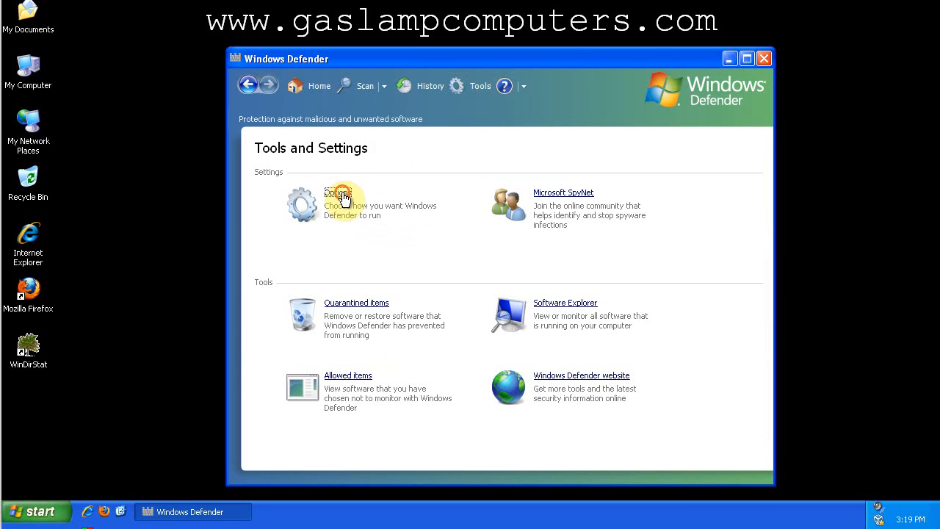
{"action": "left_click", "coordinate": [336, 190]}
{"action": "left_click_drag", "start_coordinate": [763, 229], "coordinate": [761, 155]}
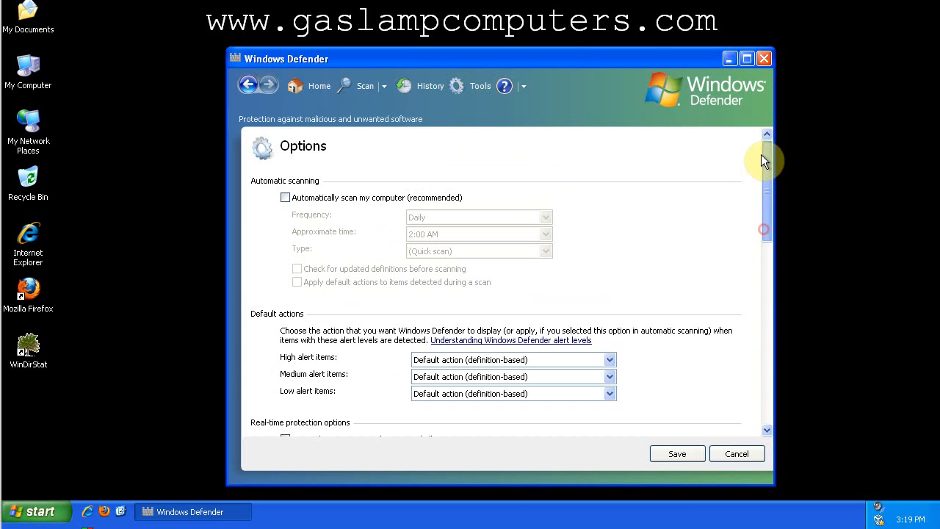
{"action": "left_click", "coordinate": [357, 197]}
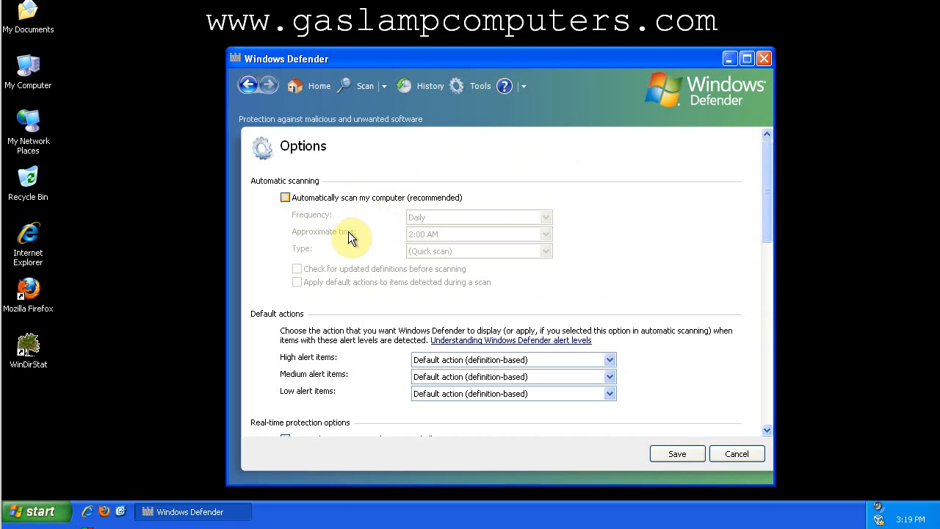
{"action": "left_click", "coordinate": [377, 197]}
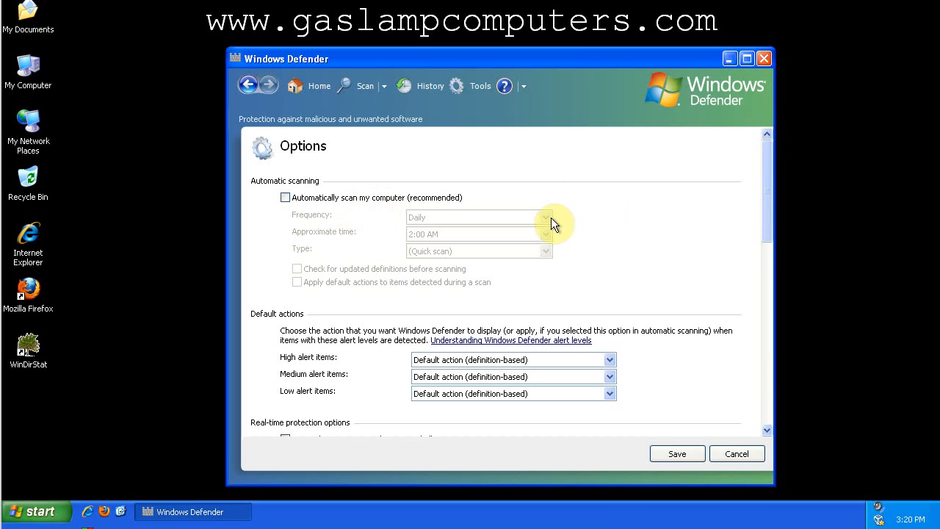
Switch off Use Windows Defender in the administrator options, save, and dismiss the notice.
{"action": "left_click_drag", "start_coordinate": [765, 151], "coordinate": [751, 214]}
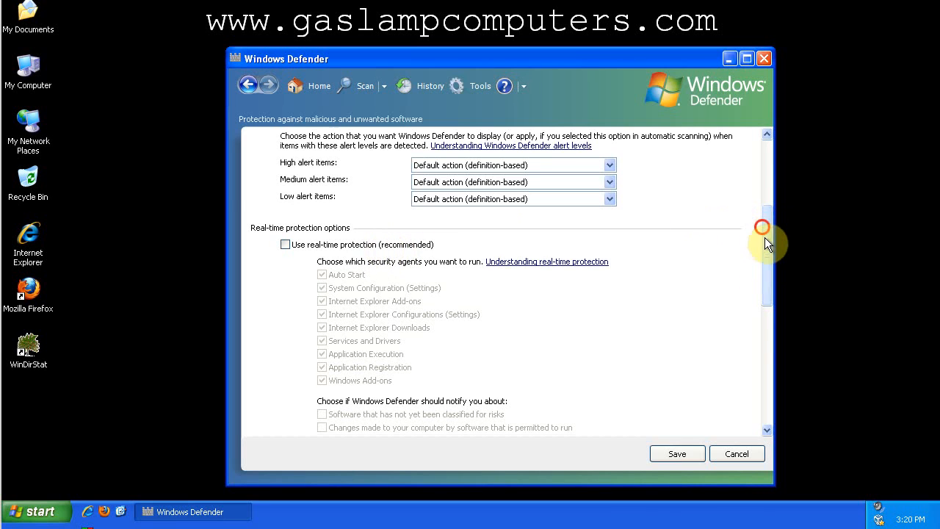
{"action": "left_click_drag", "start_coordinate": [765, 237], "coordinate": [763, 334]}
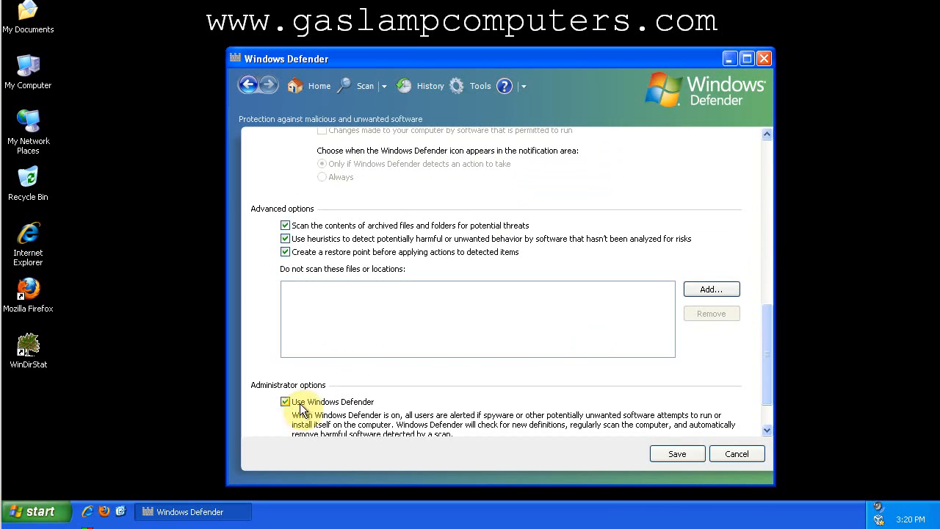
{"action": "left_click", "coordinate": [333, 402]}
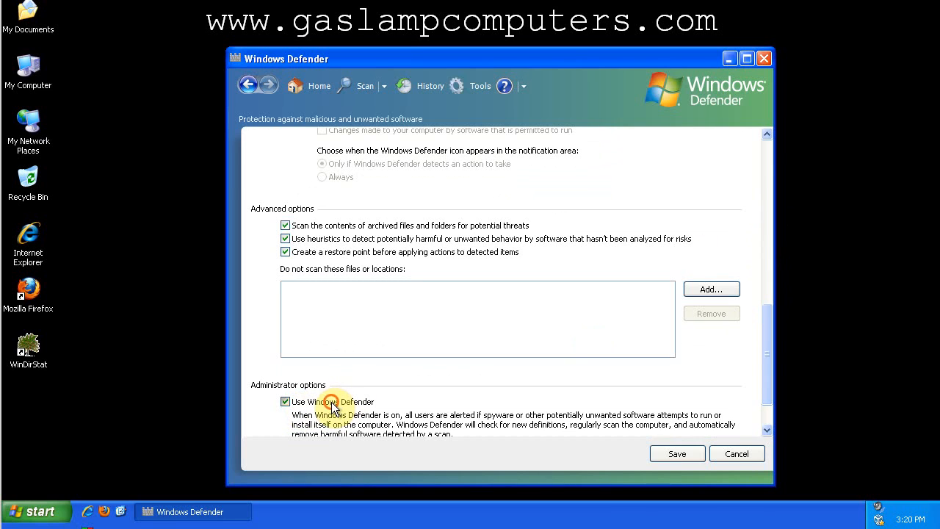
{"action": "left_click", "coordinate": [693, 459]}
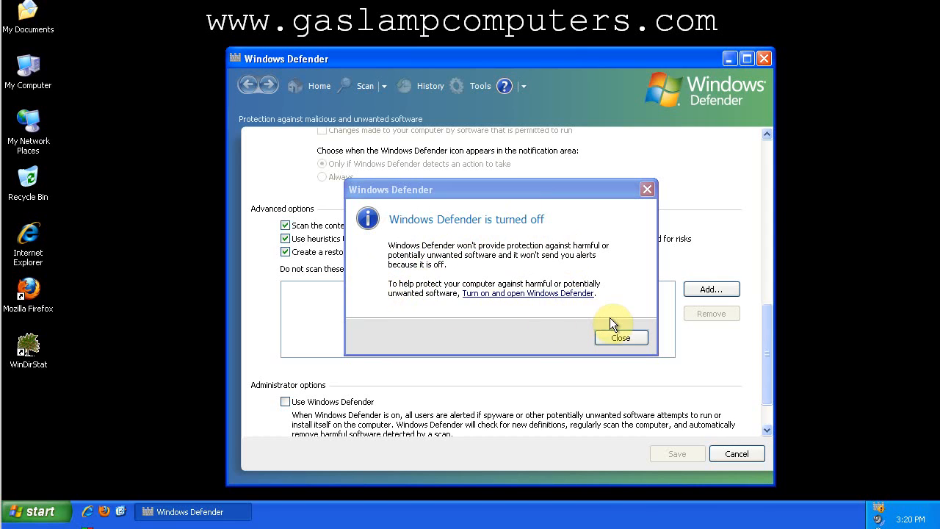
{"action": "left_click", "coordinate": [628, 339]}
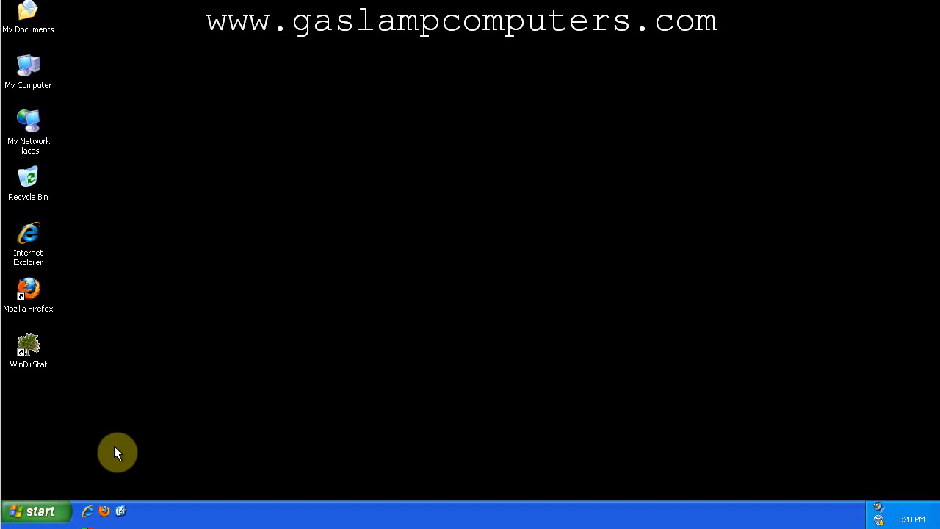
Relaunch Windows Defender, turn it back on, and check the startup programs in Software Explorer.
{"action": "left_click", "coordinate": [59, 510]}
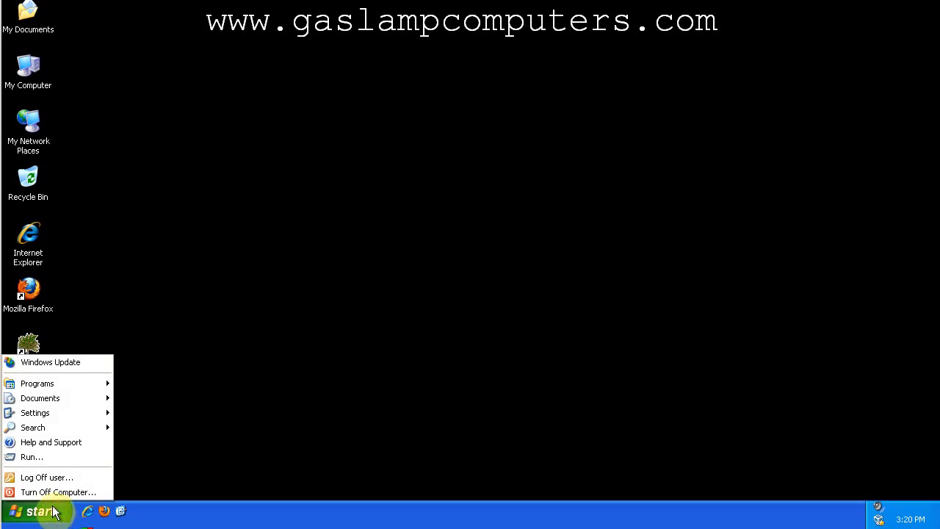
{"action": "mouse_move", "coordinate": [89, 383]}
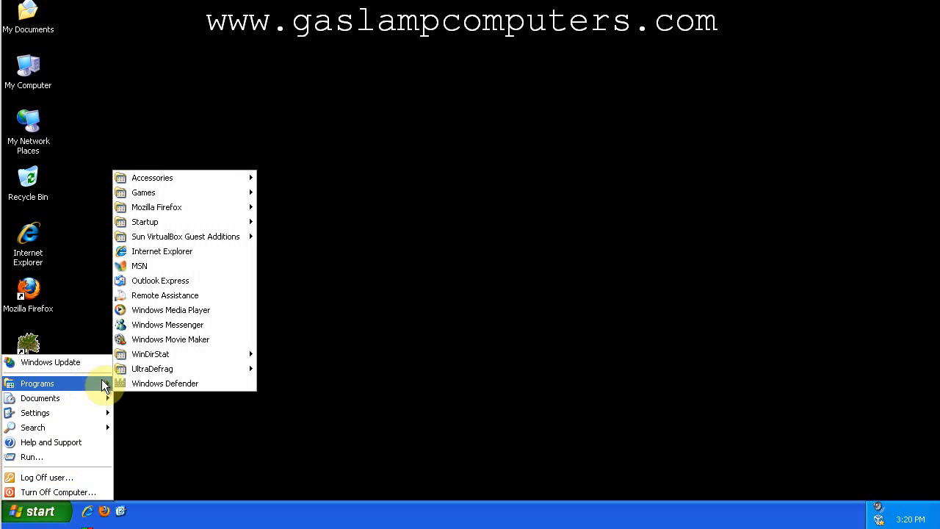
{"action": "left_click", "coordinate": [200, 384]}
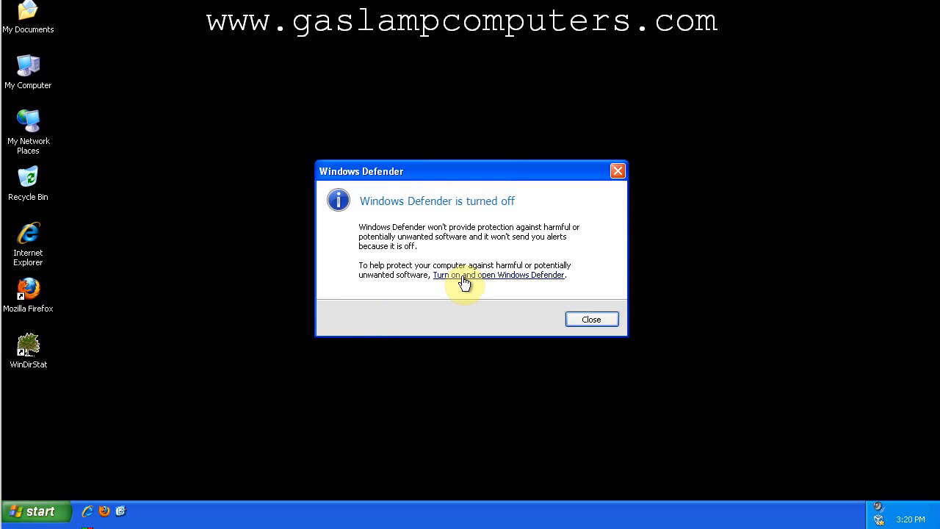
{"action": "left_click", "coordinate": [462, 277]}
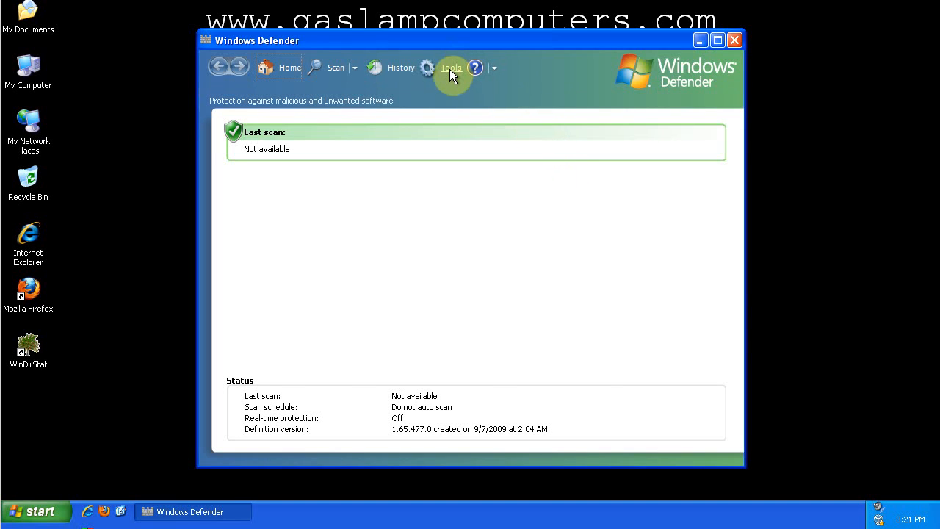
{"action": "left_click", "coordinate": [450, 69]}
{"action": "left_click", "coordinate": [532, 283]}
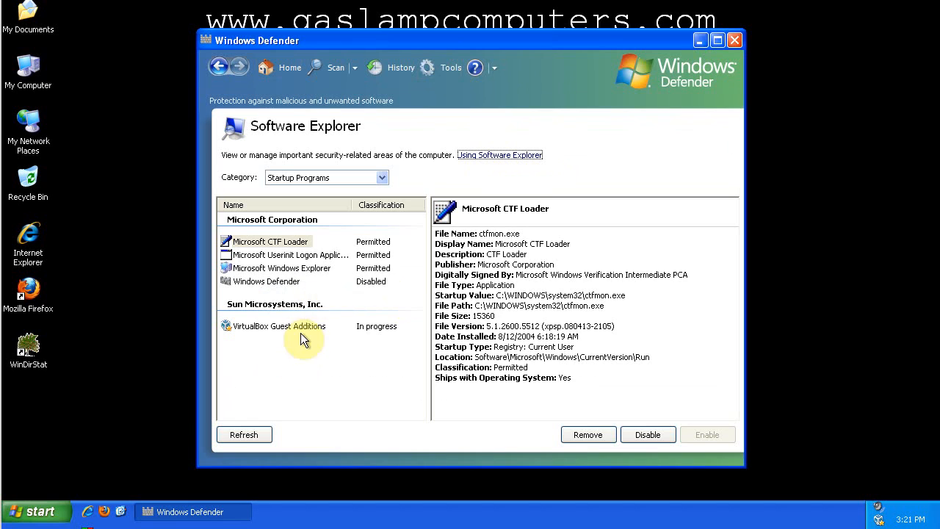
Open the Windows Defender options, switch off Use Windows Defender, save the setting, and close the notice.
{"action": "left_click", "coordinate": [445, 67]}
{"action": "left_click", "coordinate": [301, 175]}
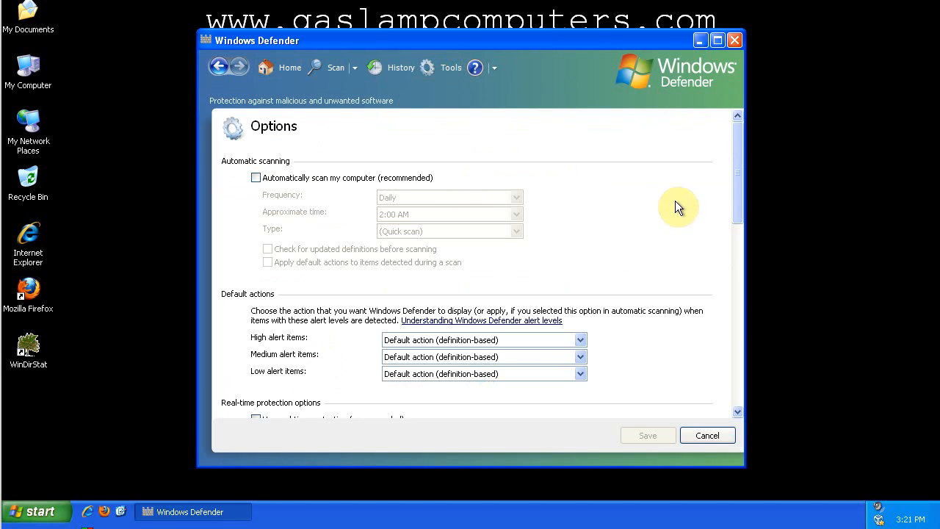
{"action": "left_click_drag", "start_coordinate": [739, 166], "coordinate": [738, 364]}
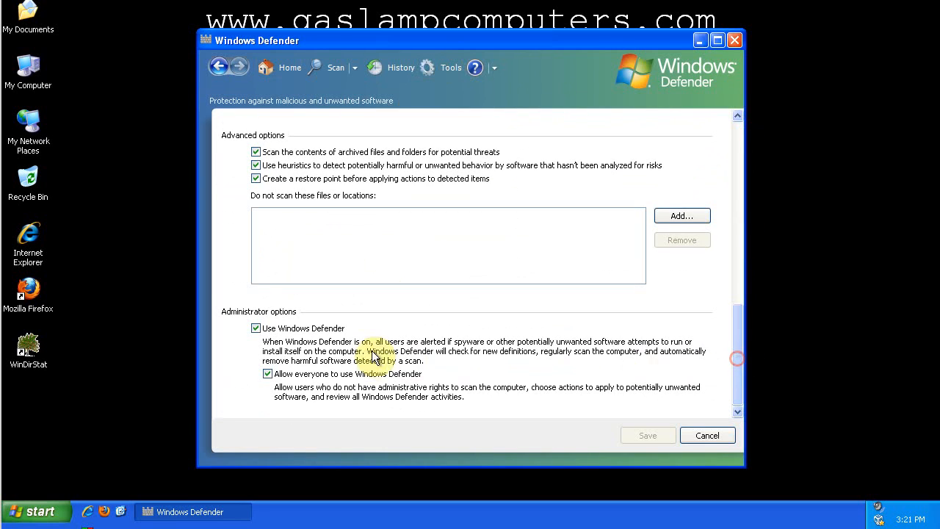
{"action": "left_click", "coordinate": [308, 328]}
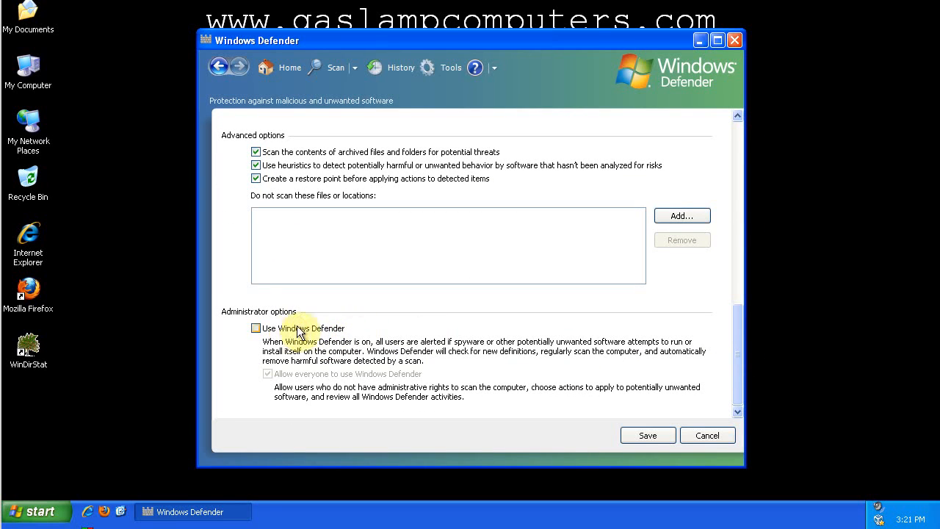
{"action": "left_click", "coordinate": [642, 435]}
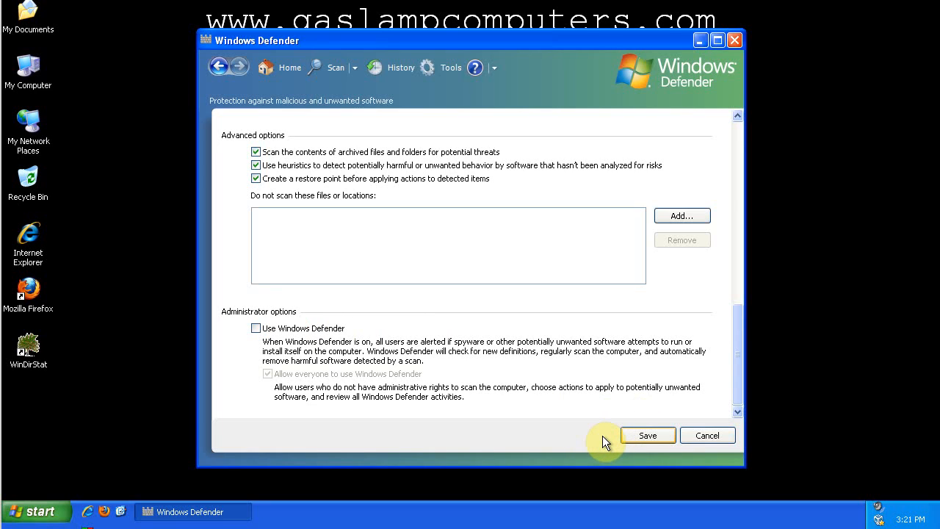
{"action": "left_click", "coordinate": [587, 430]}
{"action": "left_click", "coordinate": [646, 435]}
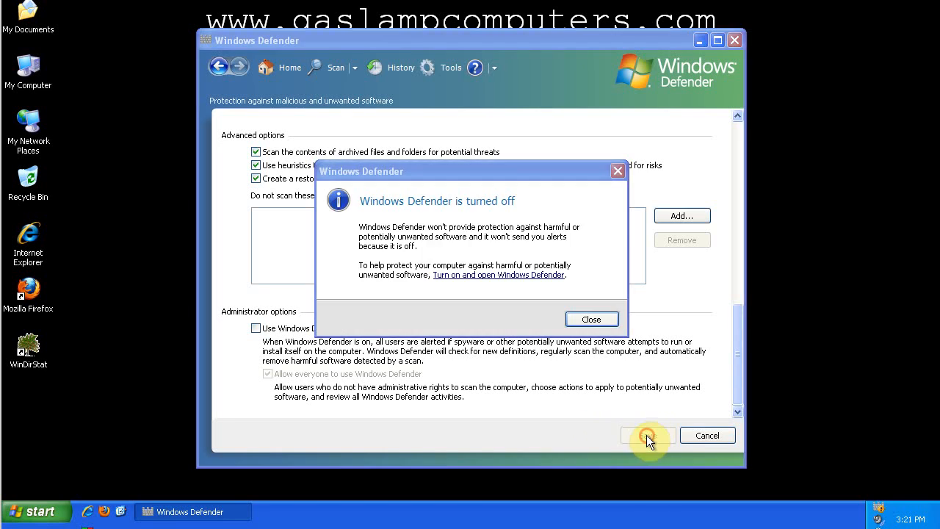
{"action": "left_click", "coordinate": [590, 320]}
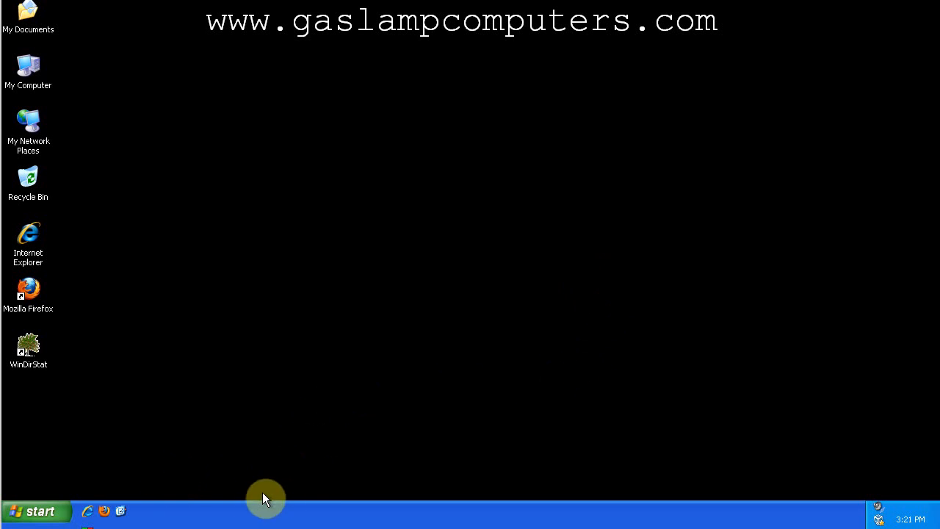
{"action": "left_click", "coordinate": [56, 508]}
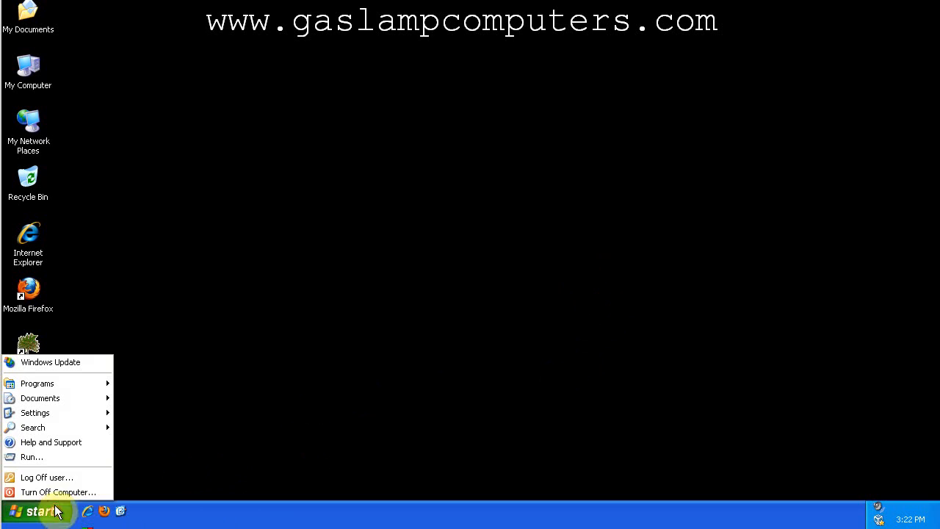
{"action": "left_click", "coordinate": [69, 458]}
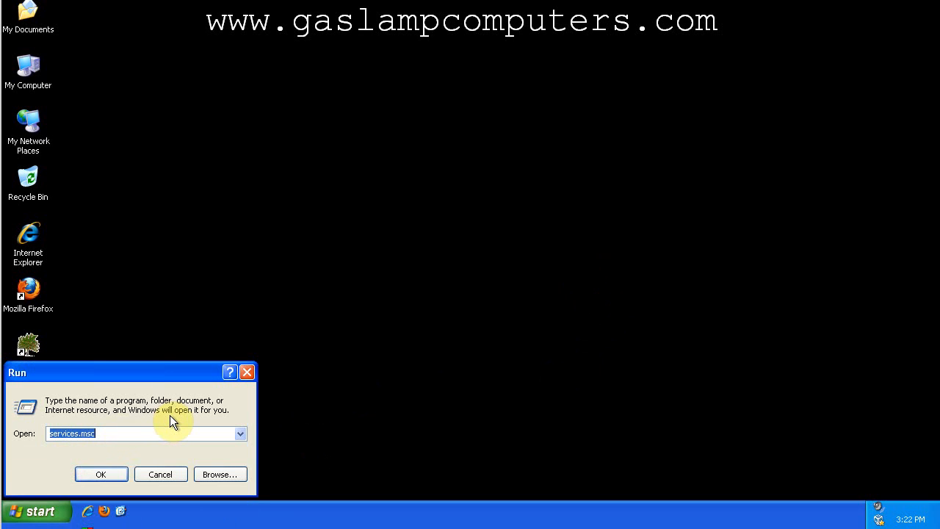
{"action": "type", "text": "msconf"}
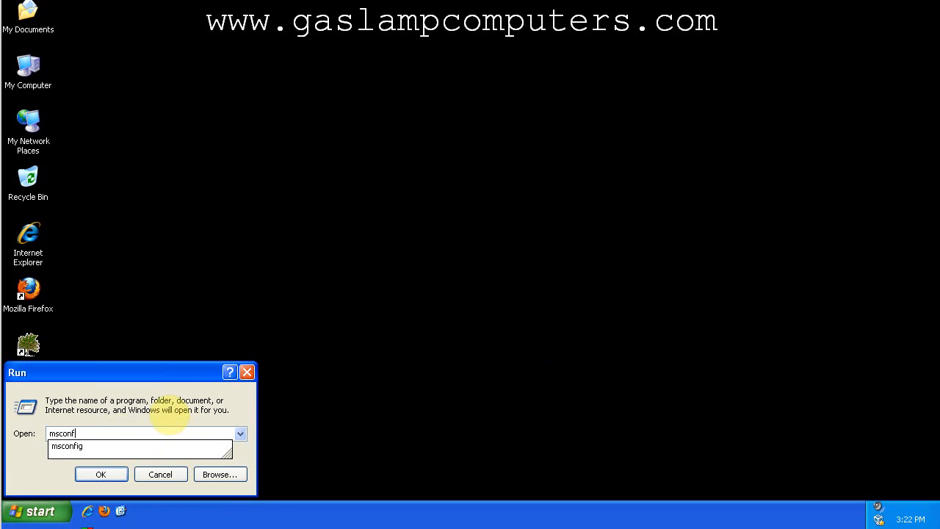
{"action": "type", "text": "ig"}
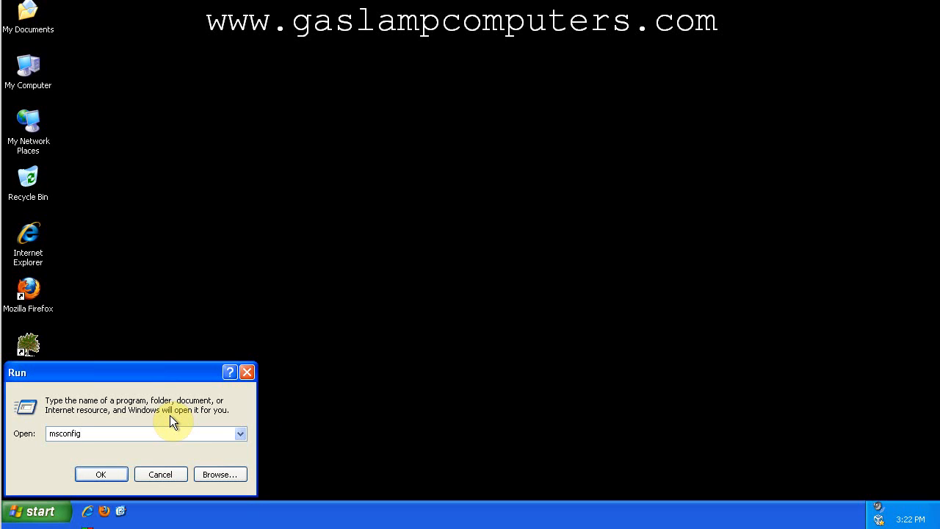
{"action": "key", "text": "BackSpace"}
{"action": "key", "text": "BackSpace"}
{"action": "key", "text": "BackSpace"}
{"action": "key", "text": "BackSpace"}
{"action": "key", "text": "BackSpace"}
{"action": "key", "text": "BackSpace"}
{"action": "key", "text": "BackSpace"}
{"action": "key", "text": "BackSpace"}
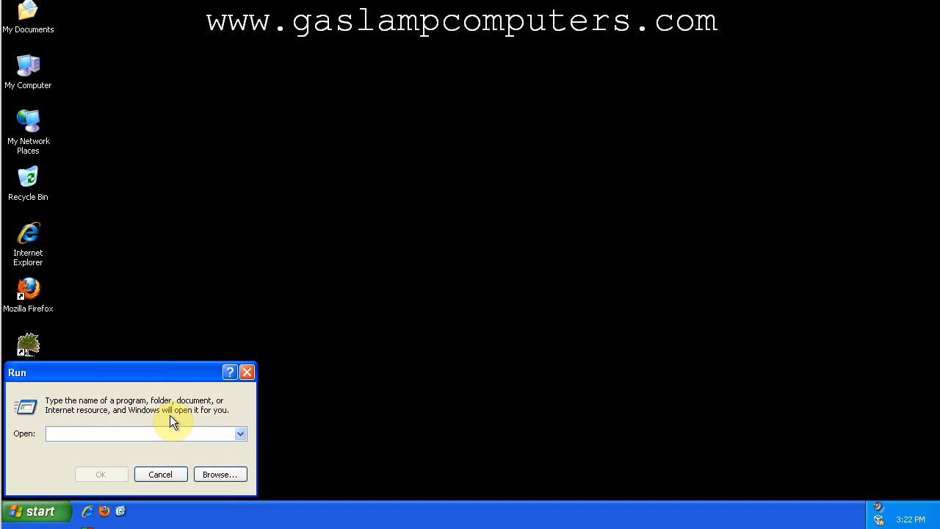
{"action": "left_click", "coordinate": [178, 477]}
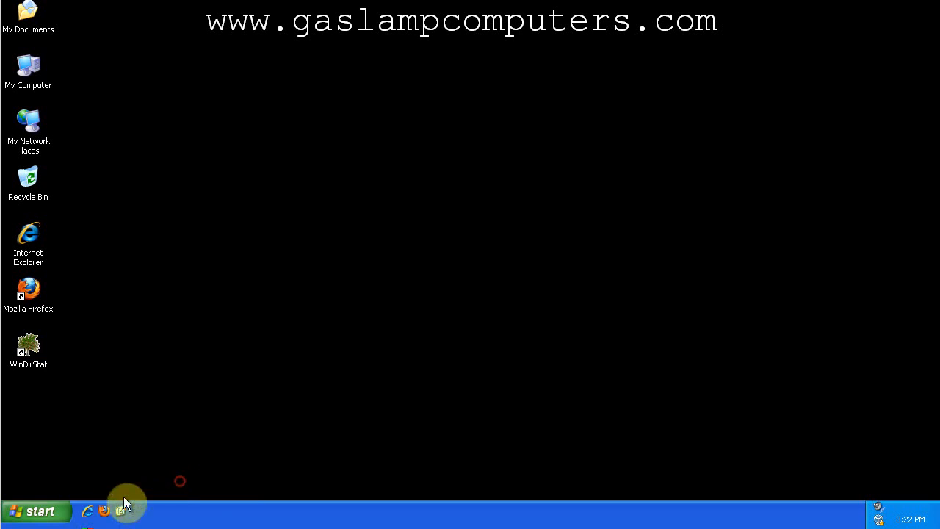
Run msconfig to open the System Configuration Utility.
{"action": "left_click", "coordinate": [67, 519]}
{"action": "left_click", "coordinate": [75, 462]}
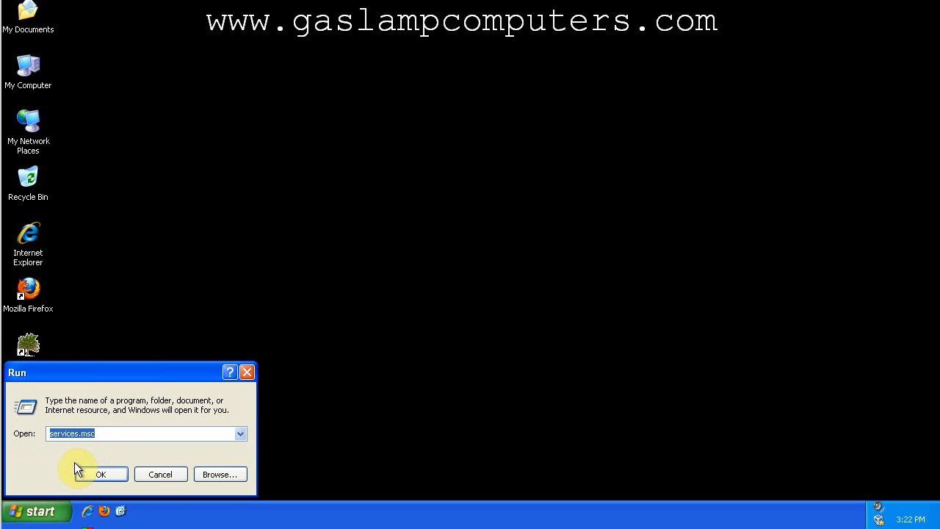
{"action": "type", "text": "msconi"}
{"action": "type", "text": "ig"}
{"action": "key", "text": "Return"}
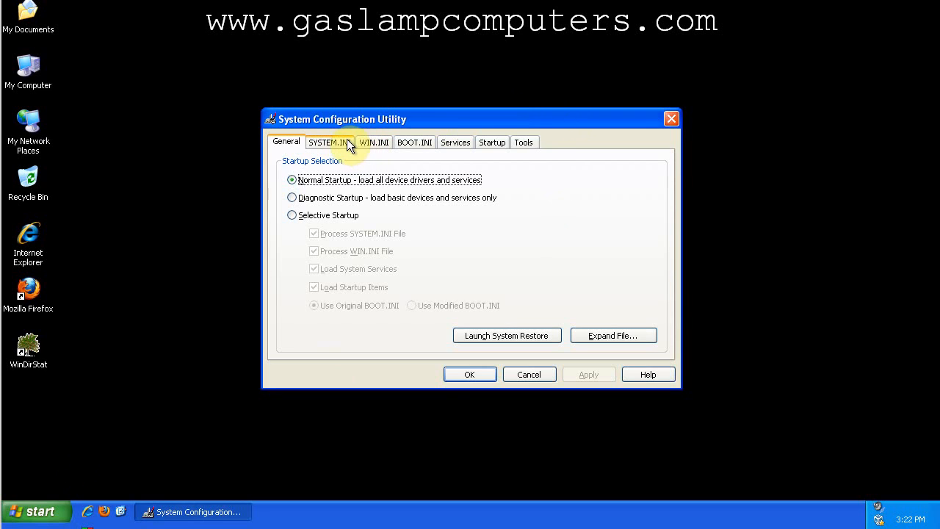
Review the services list, the startup items, and the general startup selection in the System Configuration Utility.
{"action": "left_click", "coordinate": [456, 144]}
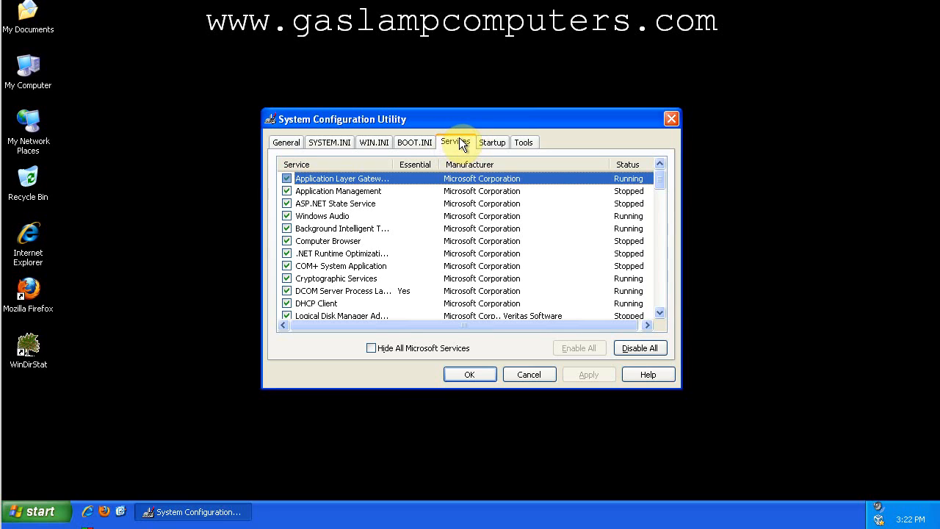
{"action": "left_click", "coordinate": [493, 142]}
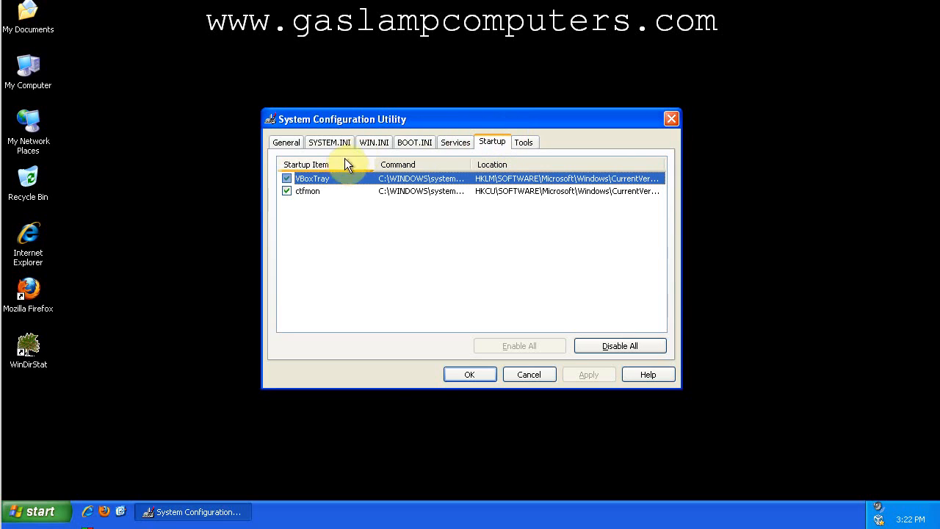
{"action": "left_click", "coordinate": [287, 179]}
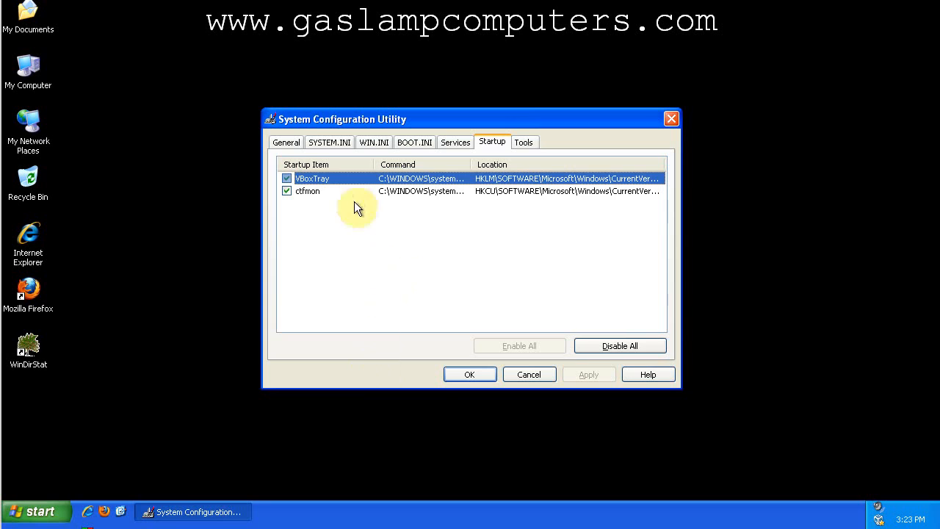
{"action": "left_click", "coordinate": [298, 144]}
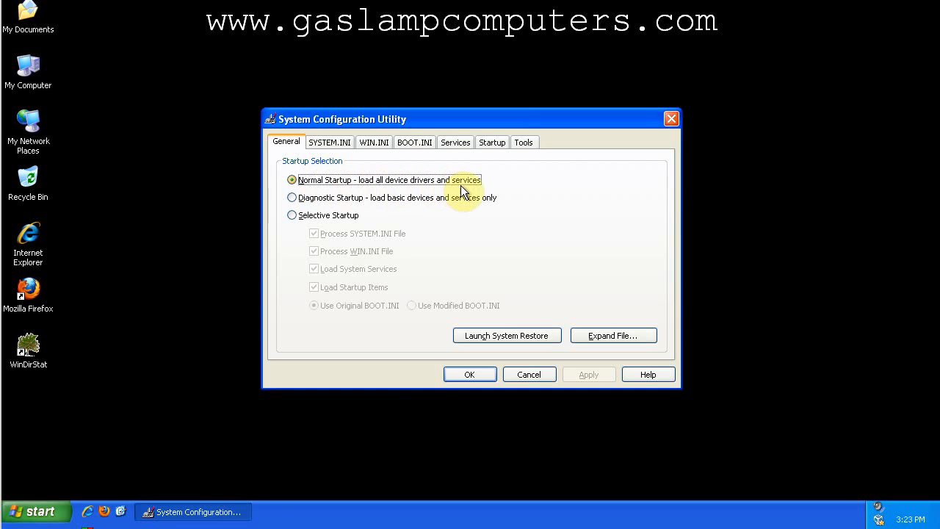
Disable the ctfmon startup item and check how the general startup selection is set.
{"action": "left_click", "coordinate": [494, 143]}
{"action": "left_click", "coordinate": [291, 189]}
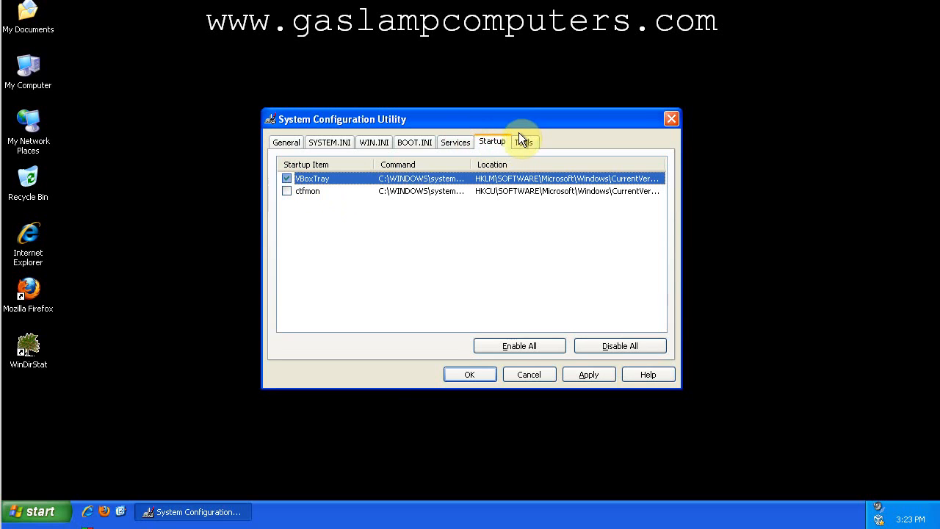
{"action": "left_click", "coordinate": [285, 144]}
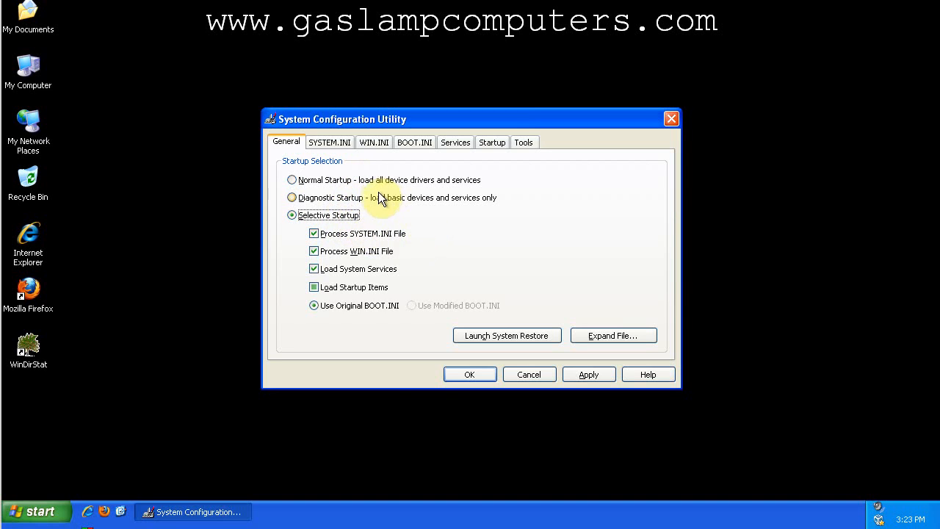
Set the startup selection back to Normal Startup and close the System Configuration Utility without saving.
{"action": "left_click", "coordinate": [357, 183]}
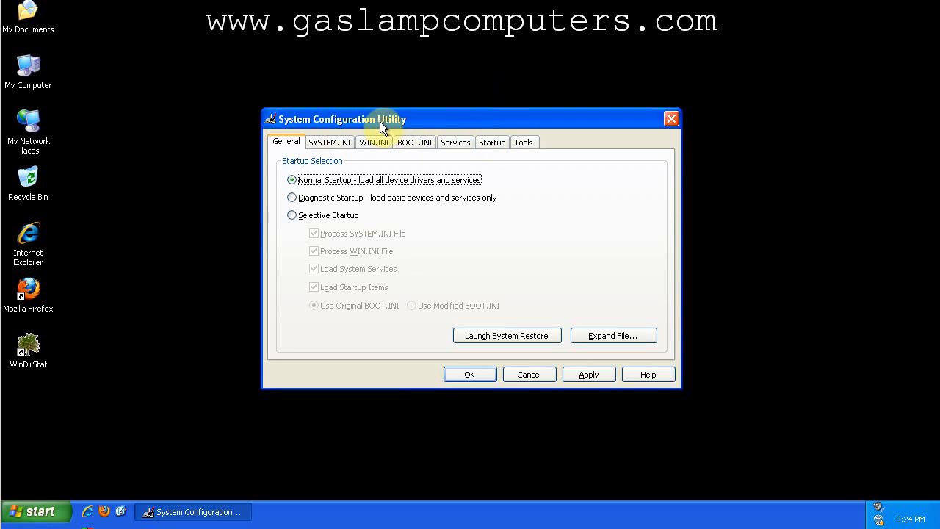
{"action": "left_click", "coordinate": [534, 375]}
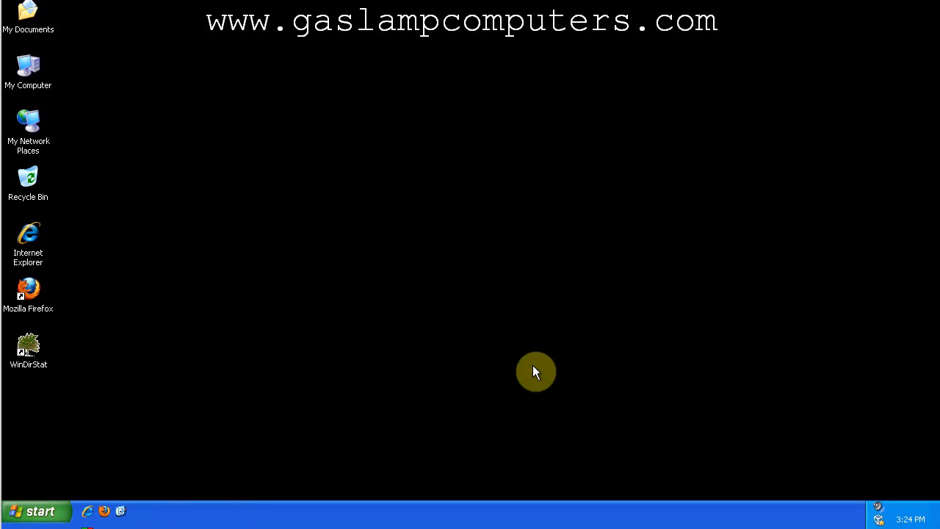